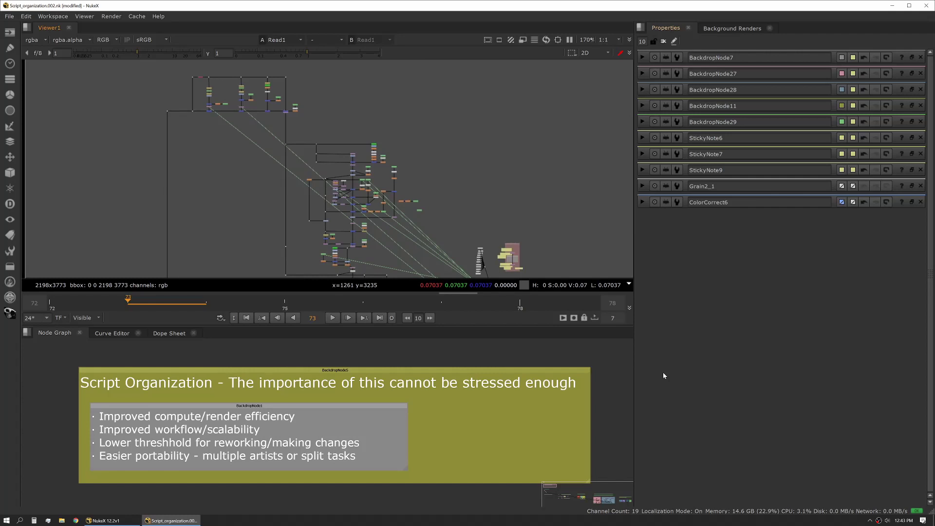
- Pan the node graph to frame the 'Script Organization' backdrop and its four listed benefits
mouse_move(277, 454)
middle_mouse_down()
mouse_move(288, 426)
mouse_move(271, 447)
middle_mouse_up()
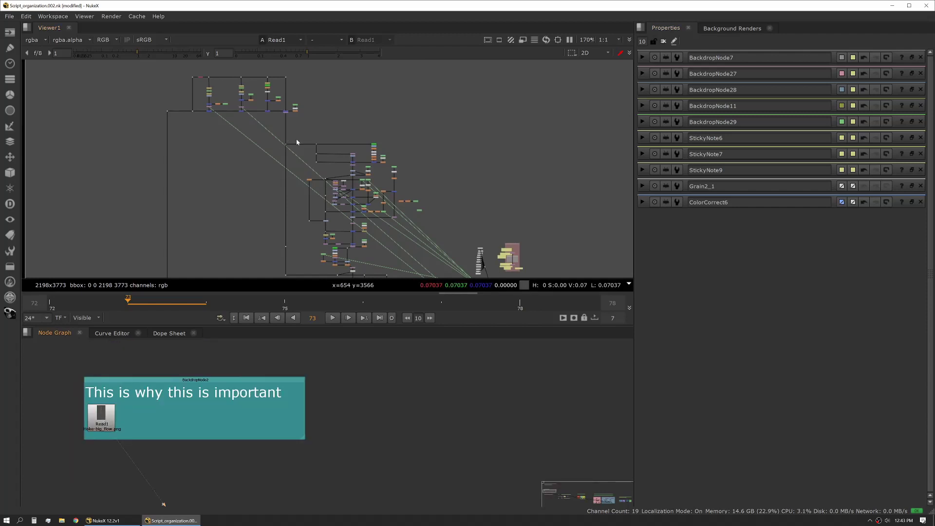
- Survey the sprawling node-graph image top to bottom, including its green backdrops
middle_click_drag(294, 142, 269, 166)
scroll(270, 167, "down", 5)
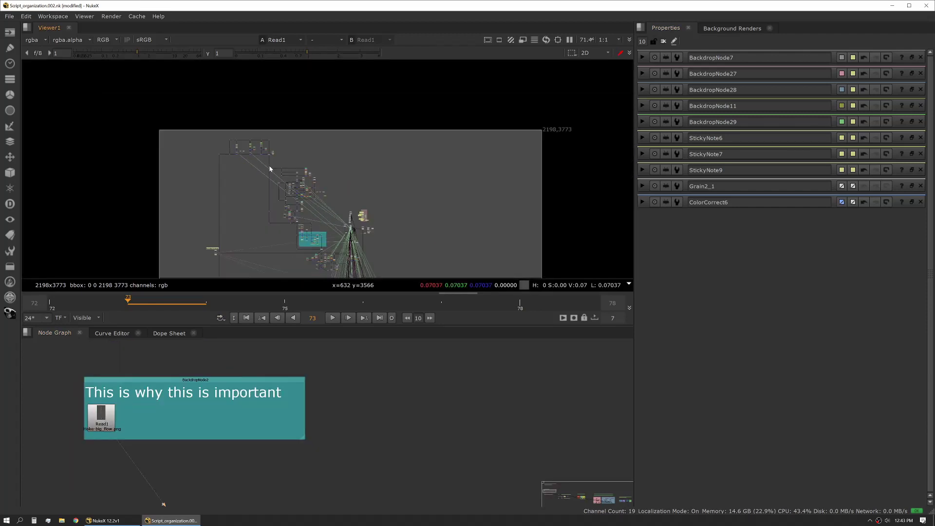
scroll(269, 165, "up", 4)
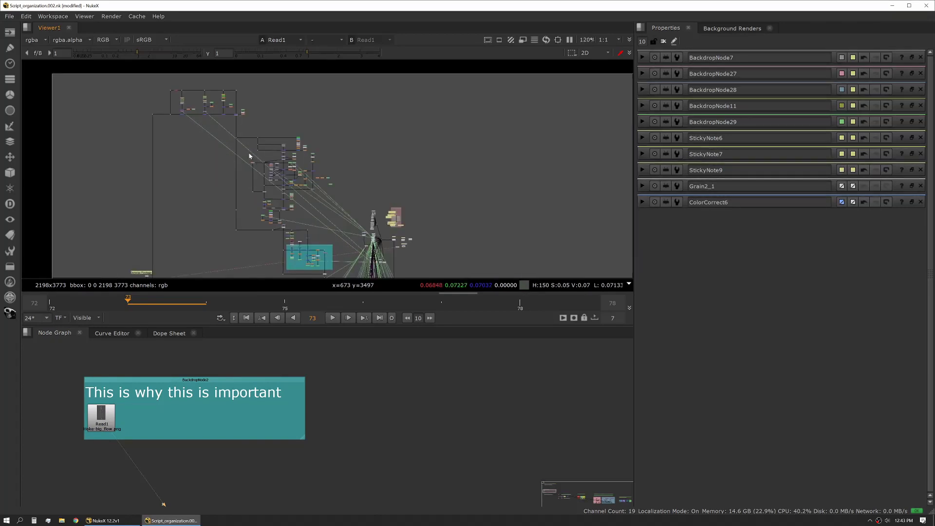
scroll(274, 194, "down", 7)
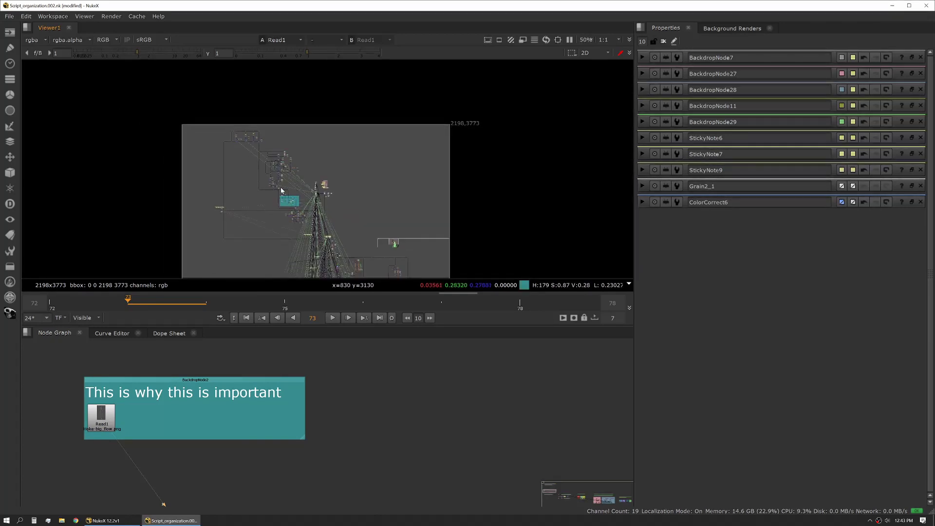
middle_click_drag(281, 188, 281, 131)
middle_click_drag(311, 221, 311, 144)
middle_click_drag(326, 242, 325, 142)
middle_click_drag(322, 225, 324, 181)
middle_click_drag(328, 72, 329, 205)
middle_click_drag(317, 87, 321, 181)
middle_click_drag(326, 116, 325, 226)
scroll(322, 197, "up", 6)
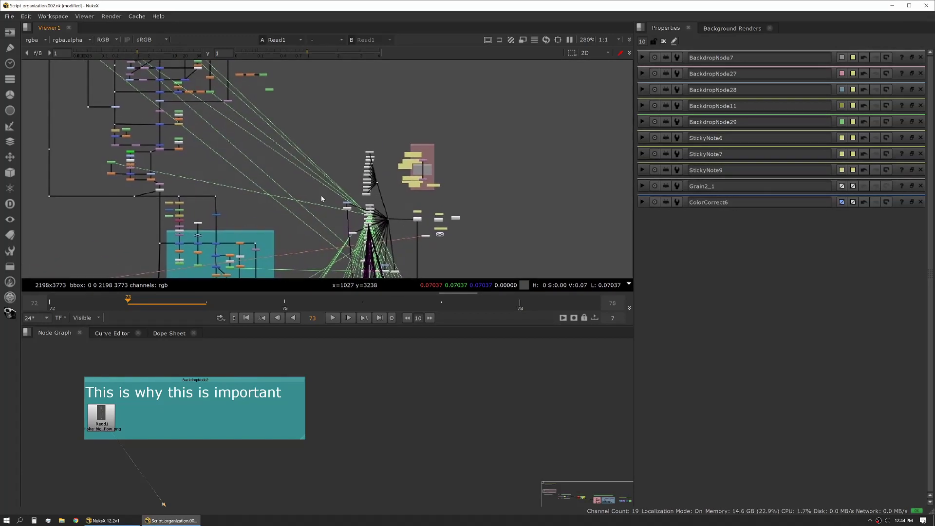
- Zoom into the messy graph and follow its tangled wires across neighbouring nodes
middle_click_drag(275, 142, 267, 120)
scroll(275, 200, "down", 1)
middle_click_drag(296, 204, 288, 130)
scroll(319, 150, "down", 2)
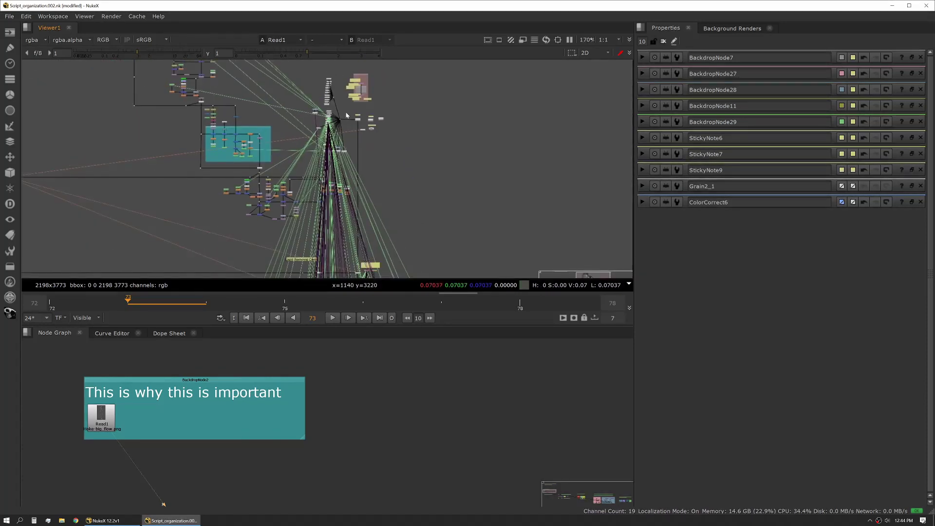
middle_click_drag(299, 200, 349, 234)
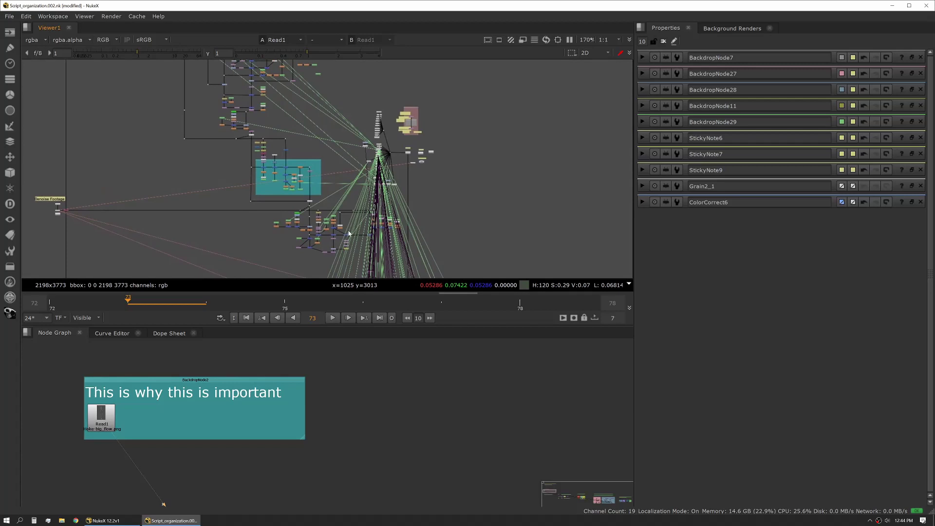
middle_click_drag(148, 234, 243, 263)
middle_click_drag(335, 131, 342, 210)
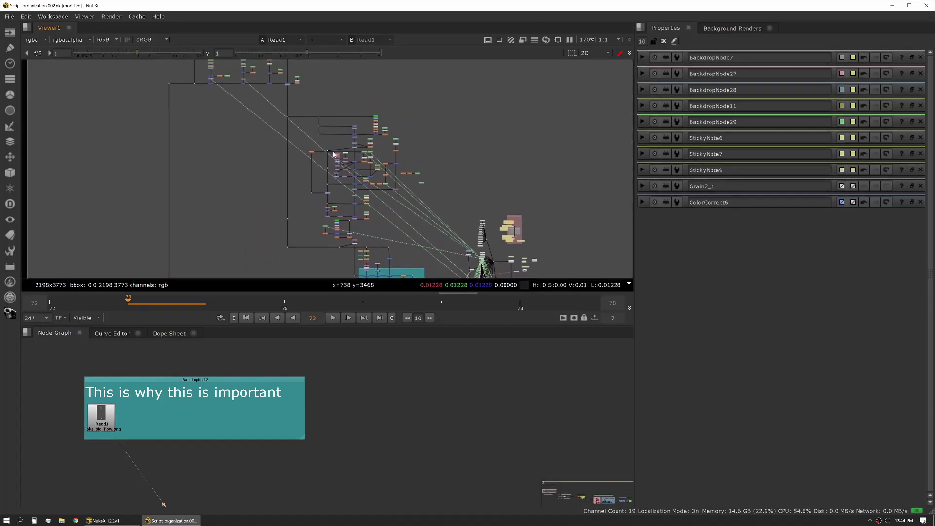
middle_click_drag(333, 154, 285, 141)
middle_click_drag(335, 201, 290, 135)
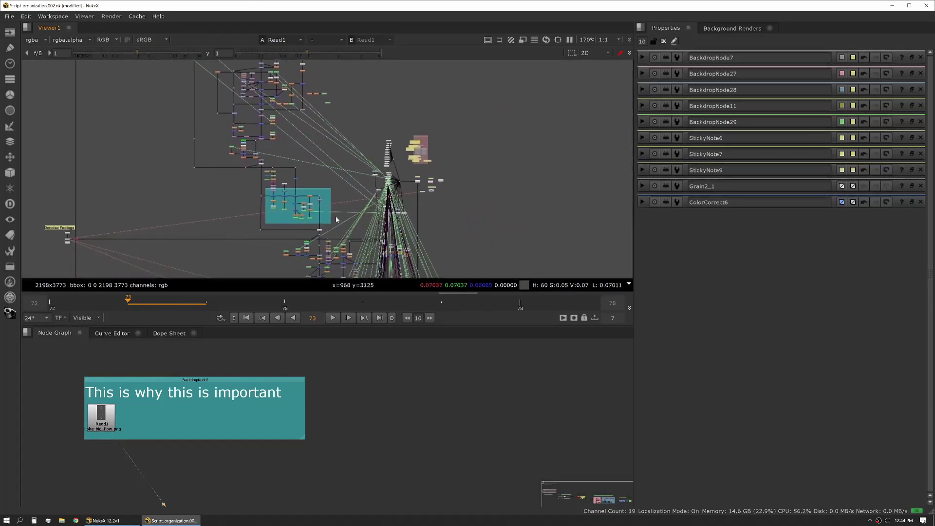
middle_click_drag(336, 219, 322, 186)
middle_click_drag(357, 238, 304, 166)
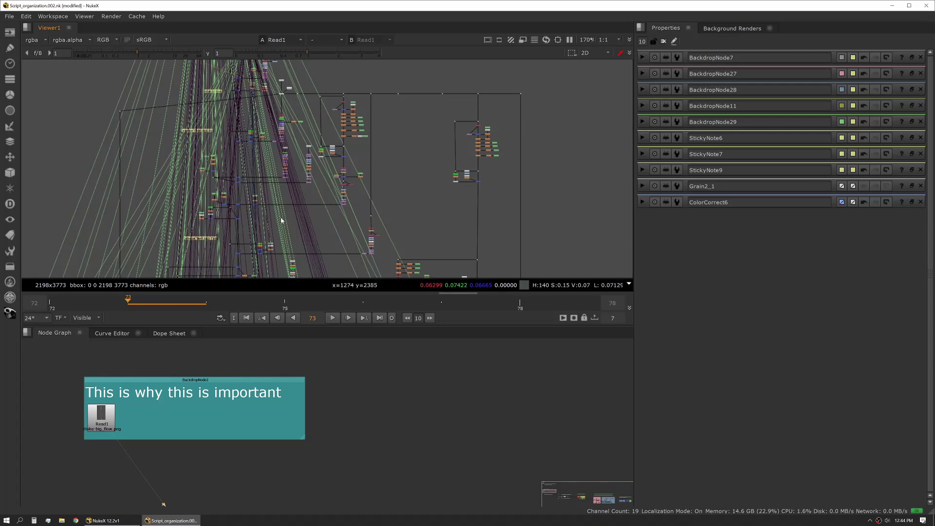
- Follow the wires down to the tidy section with the yellow nodes and zoom in
middle_click_drag(282, 263, 294, 188)
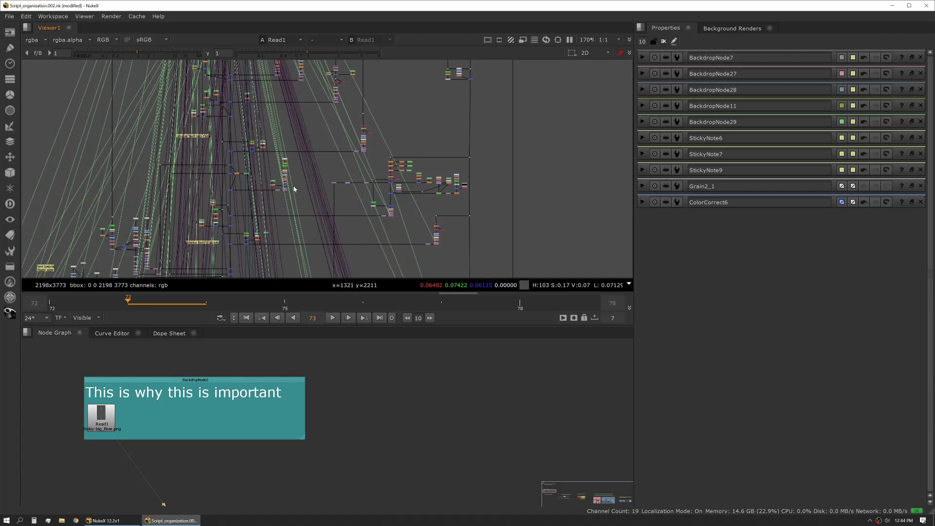
middle_click_drag(207, 271, 230, 140)
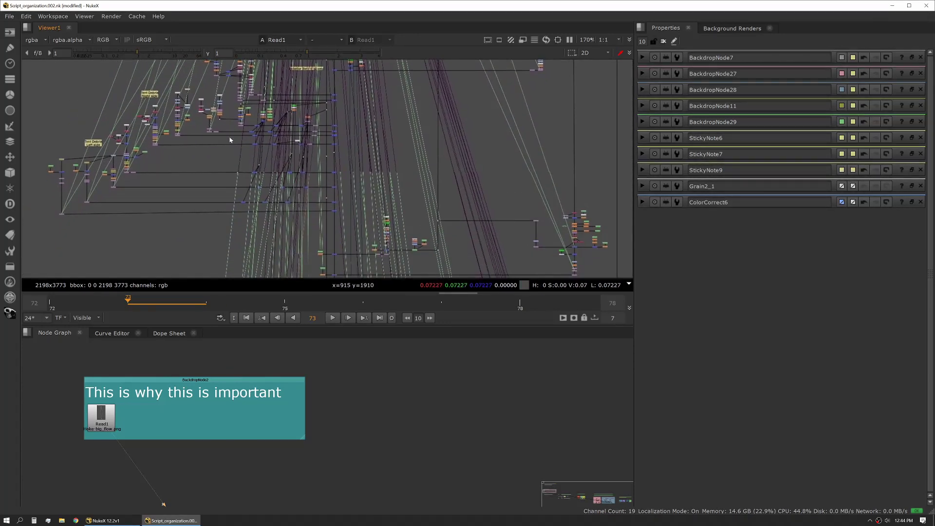
middle_click_drag(381, 216, 366, 156)
middle_click_drag(396, 274, 377, 195)
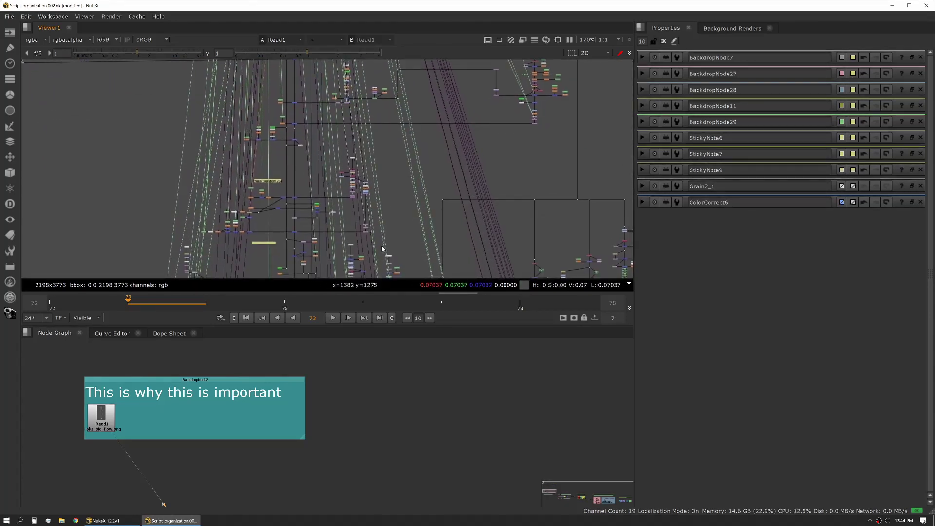
middle_click_drag(381, 245, 347, 177)
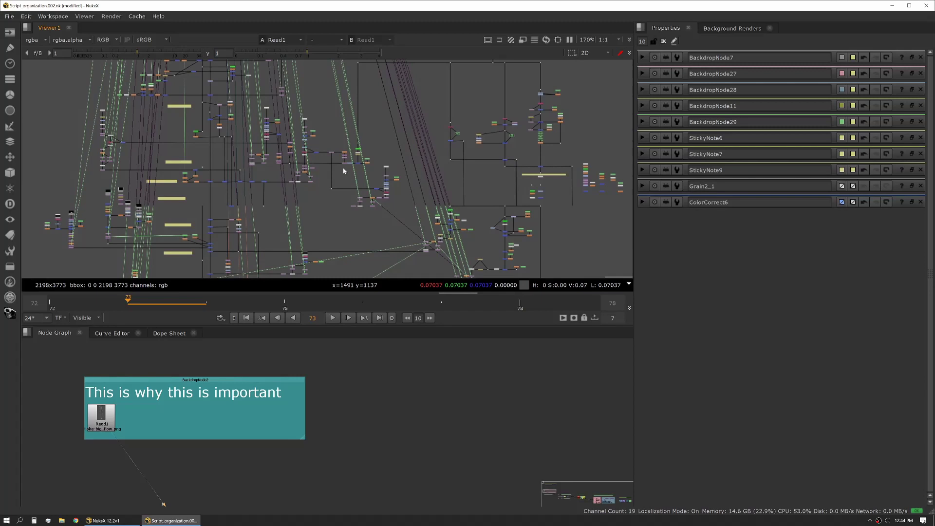
middle_click_drag(269, 207, 288, 184)
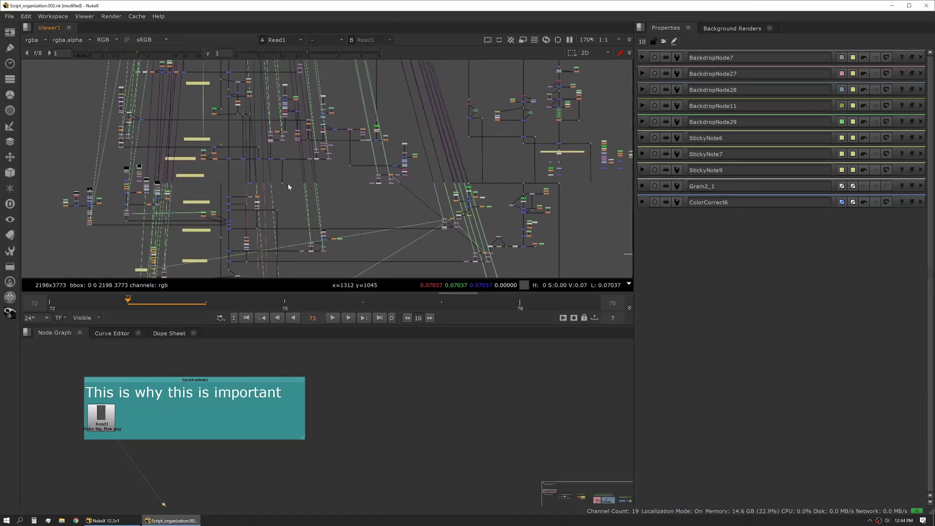
middle_click_drag(326, 242, 327, 186)
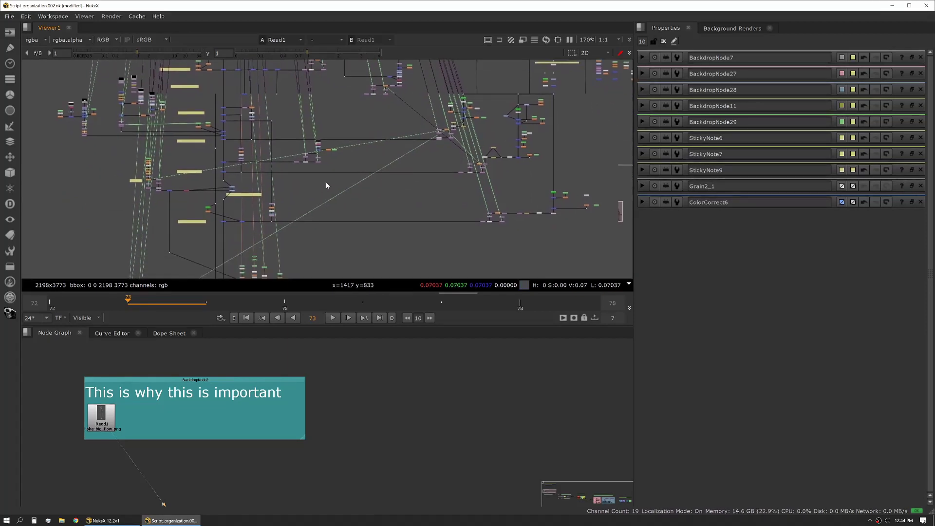
middle_click_drag(328, 244, 308, 121)
middle_click_drag(321, 271, 337, 125)
middle_click_drag(318, 196, 329, 162)
scroll(250, 207, "up", 3)
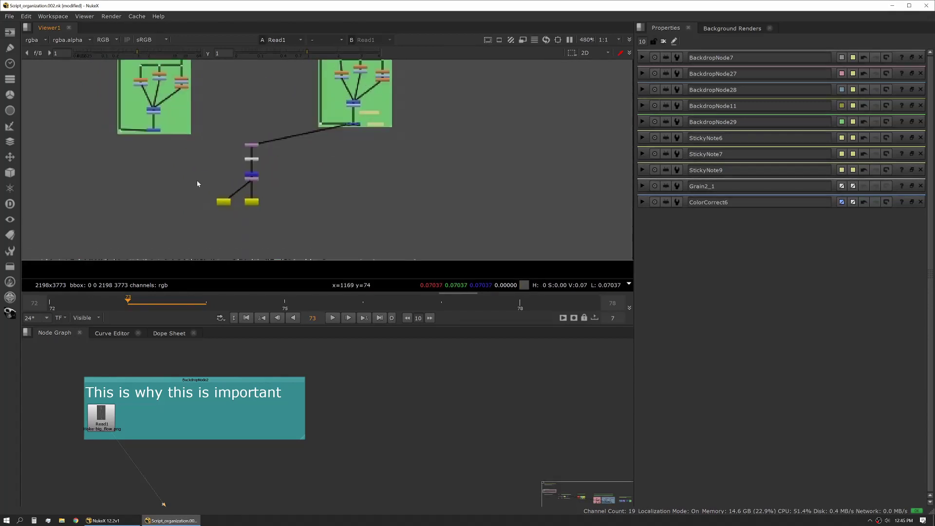
- Zoom out and shift the view past 'Major Tenents' to the green 'Explicit' backdrop
scroll(265, 203, "down", 4)
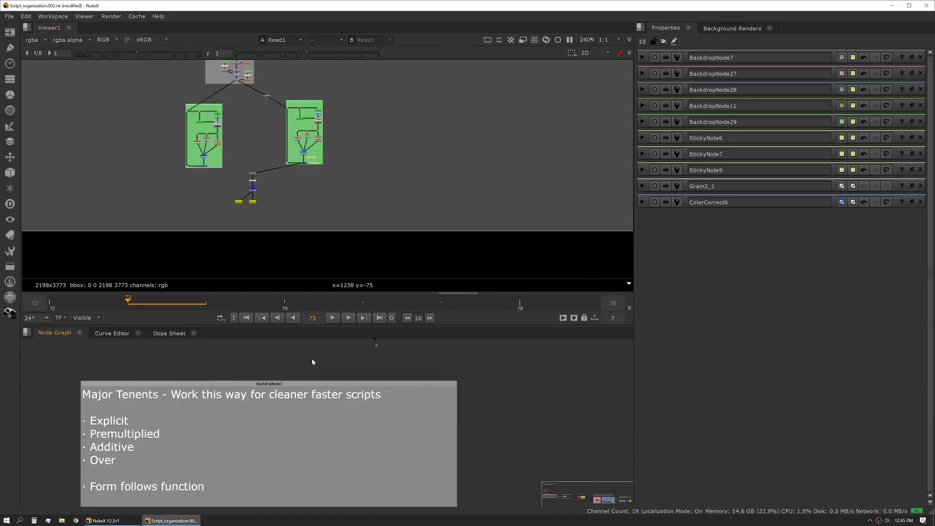
middle_click_drag(312, 361, 319, 344)
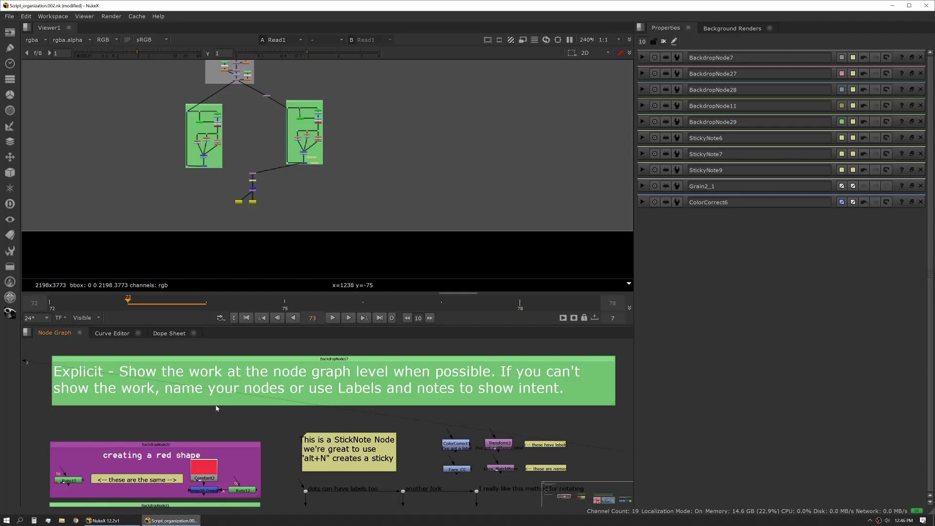
- Reveal the red-shape backdrop and view Roto15's output with its settings open
middle_click_drag(216, 408, 224, 405)
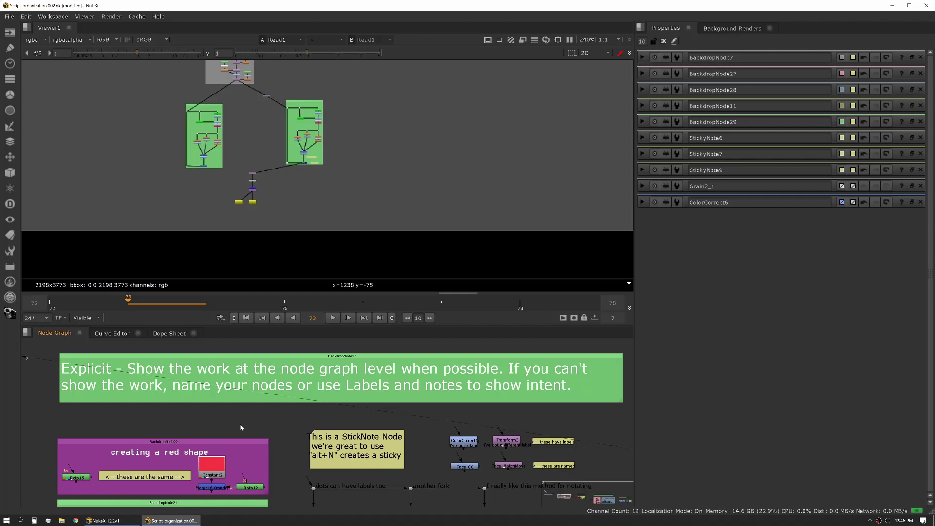
middle_click_drag(170, 490, 186, 429)
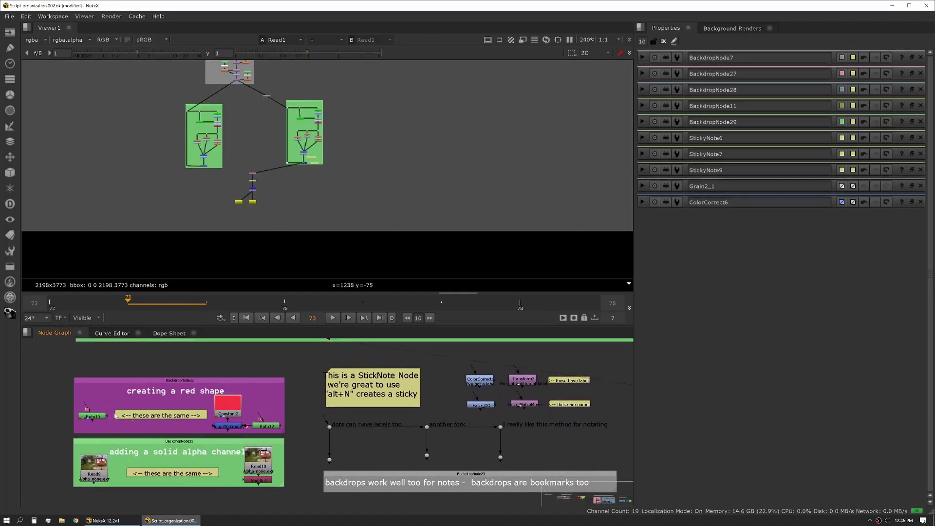
left_click(97, 416)
key("1")
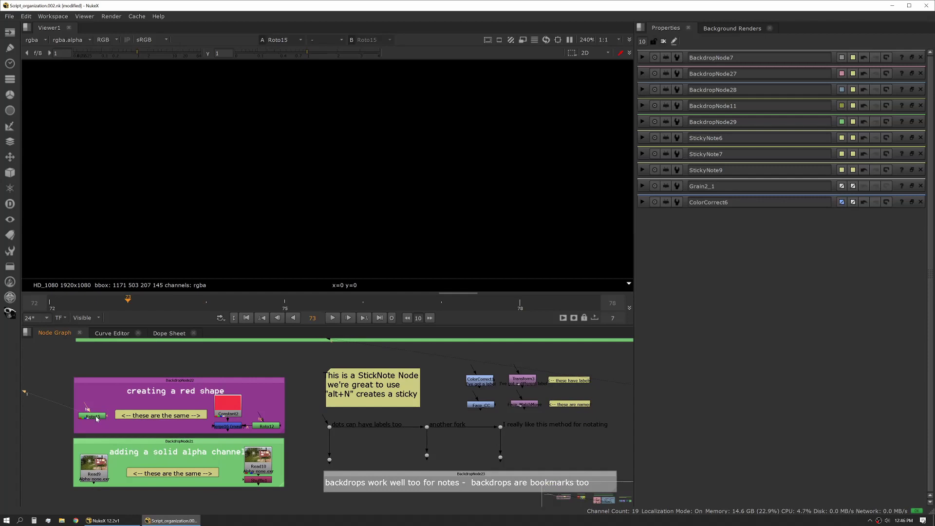
double_click(97, 416)
scroll(360, 192, "up", 2)
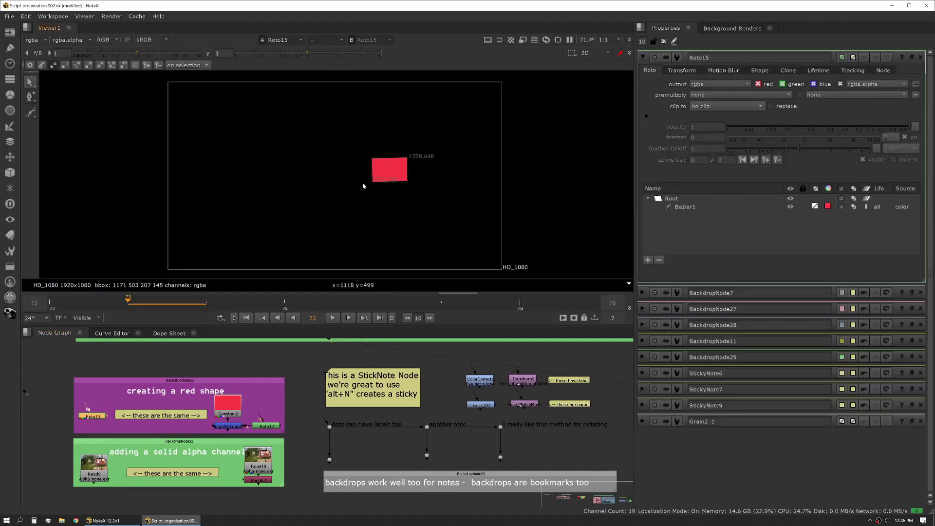
middle_click_drag(361, 191, 359, 192)
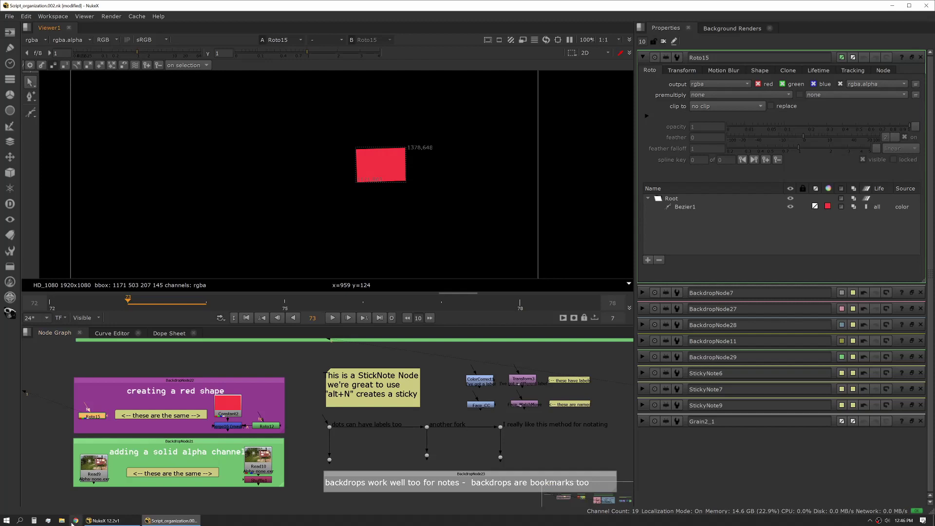
left_click(245, 436)
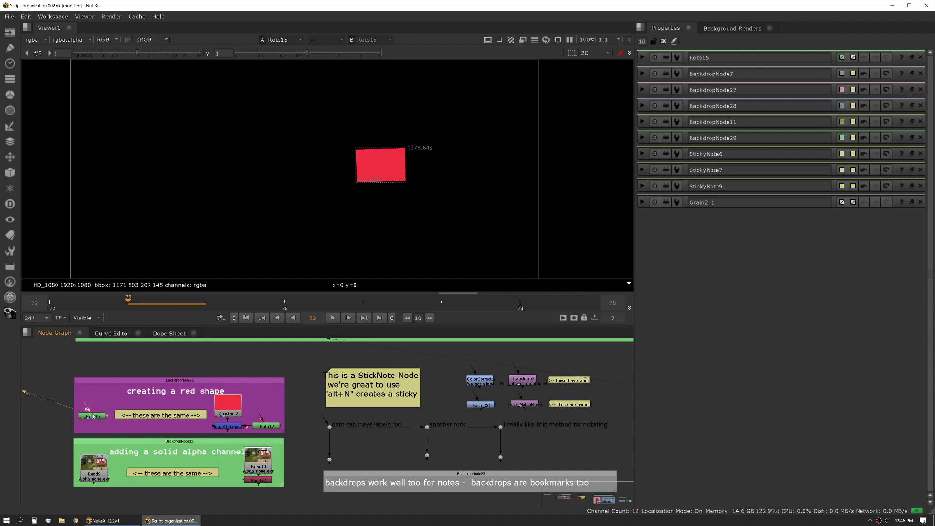
double_click(93, 417)
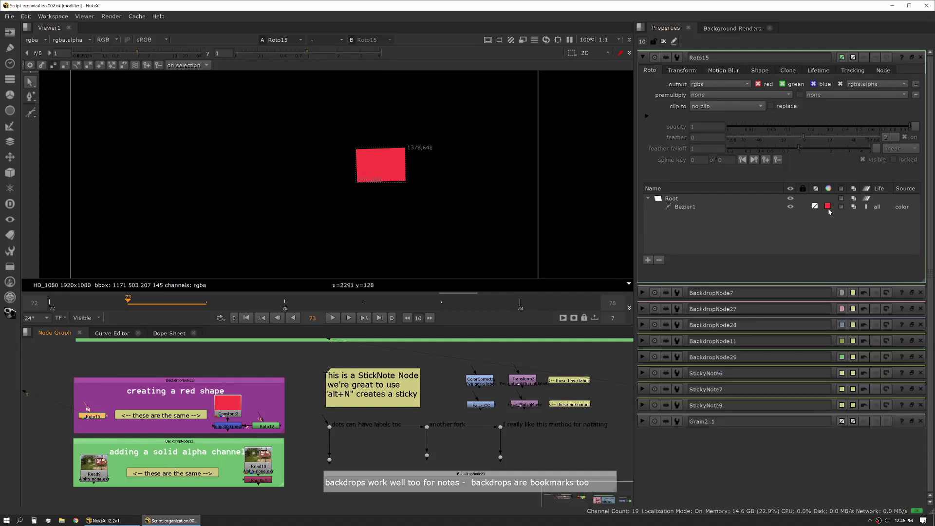
- View Constant2's full-frame red, the merged red shape, and Roto12's white rectangle
double_click(233, 408)
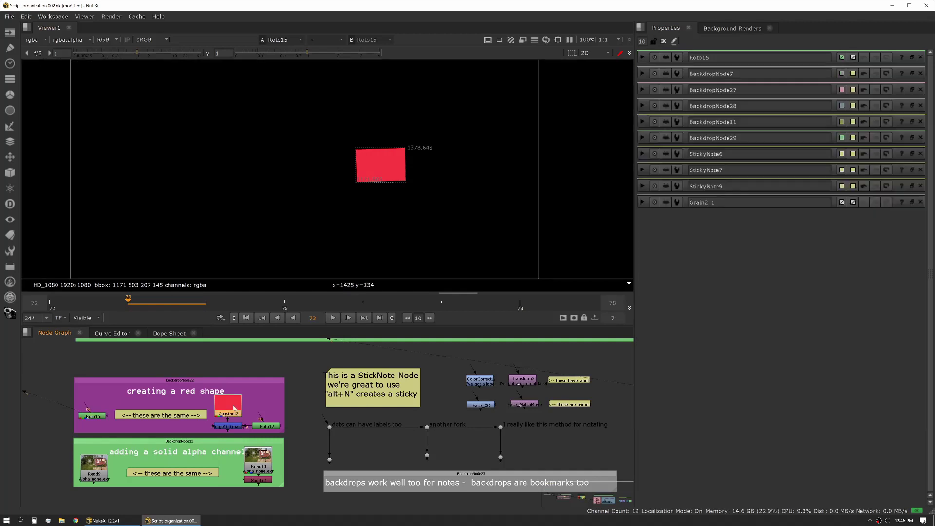
key("1")
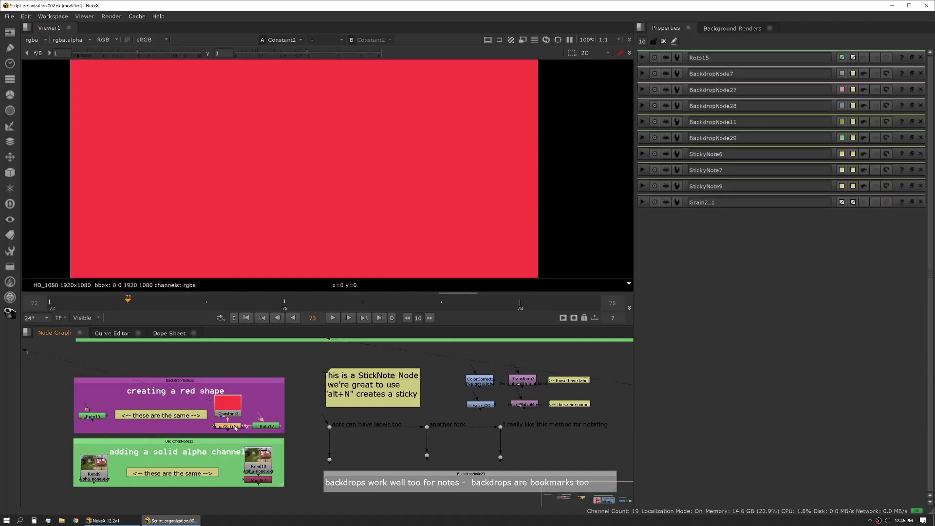
key("1")
double_click(267, 426)
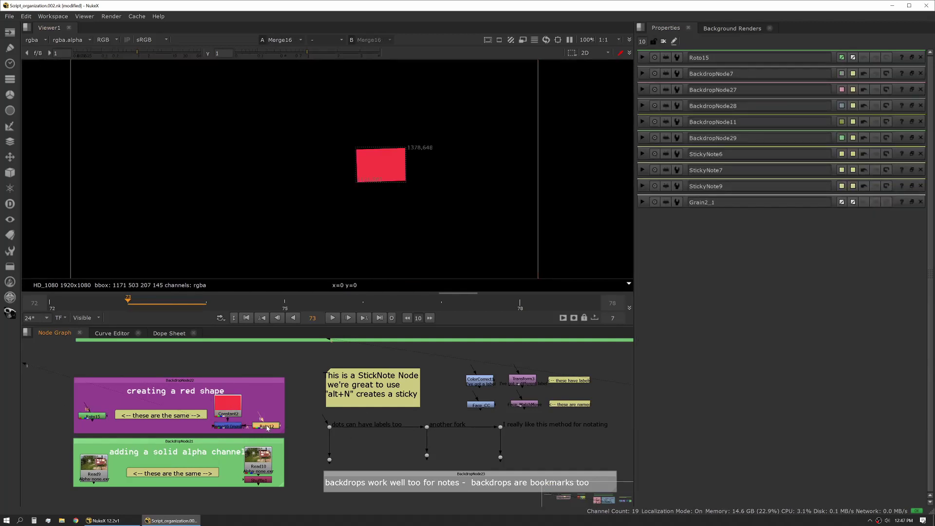
key("1")
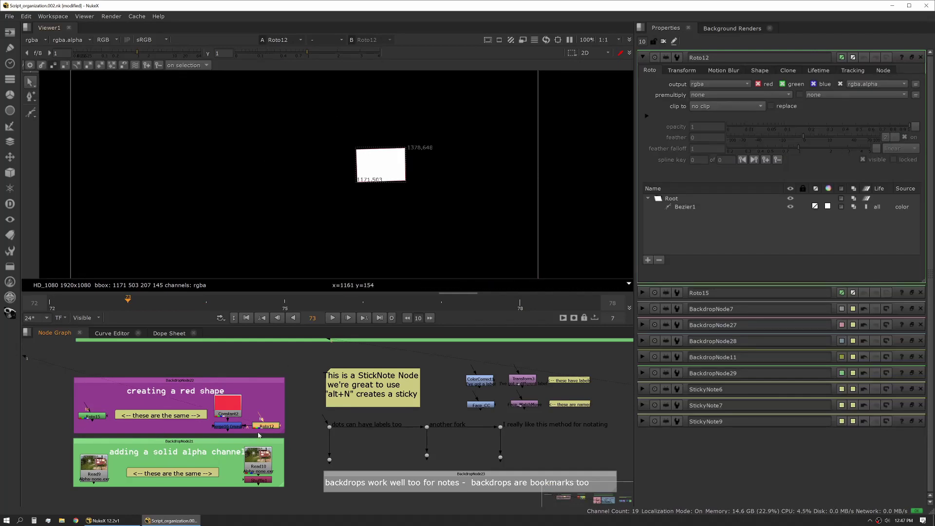
left_click(228, 426)
- View Merge16's red rectangle, then open Read9's settings in the solid-alpha backdrop
key("1")
scroll(326, 414, "down", 5)
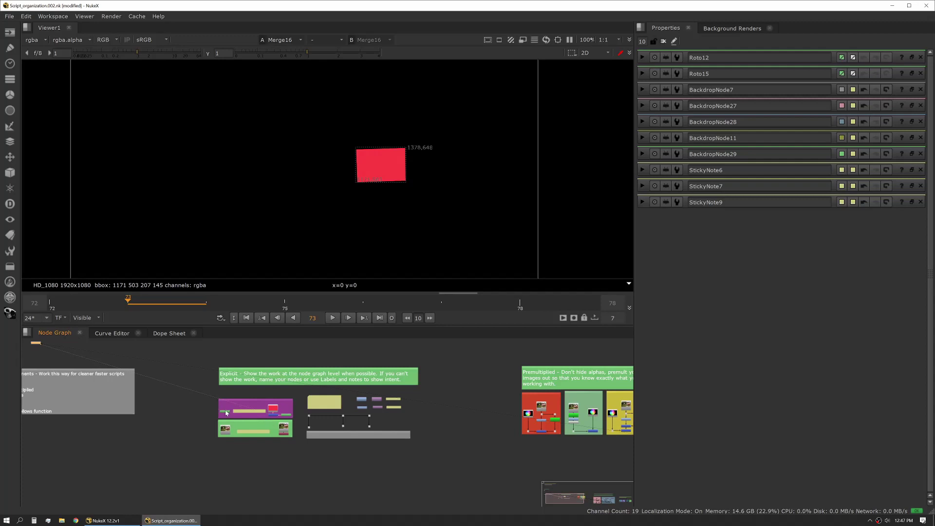
scroll(268, 440, "up", 8)
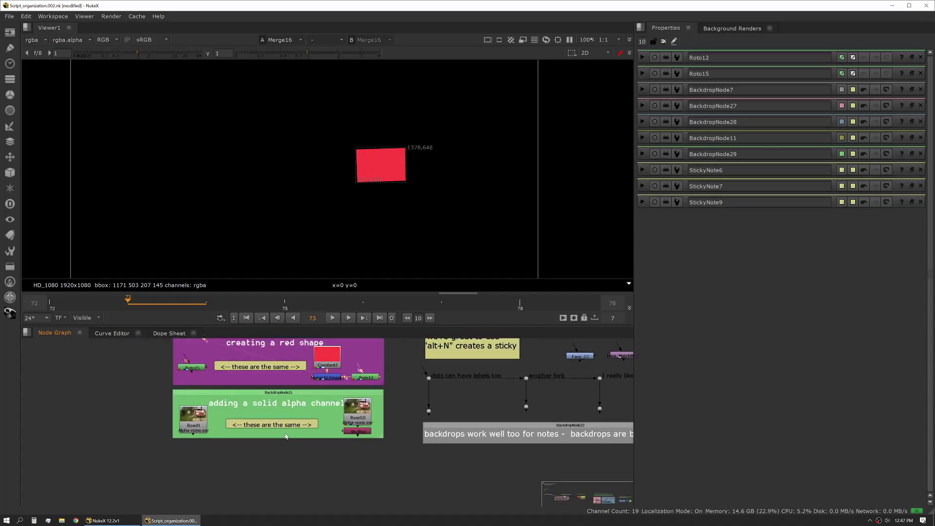
middle_click_drag(296, 427, 278, 429)
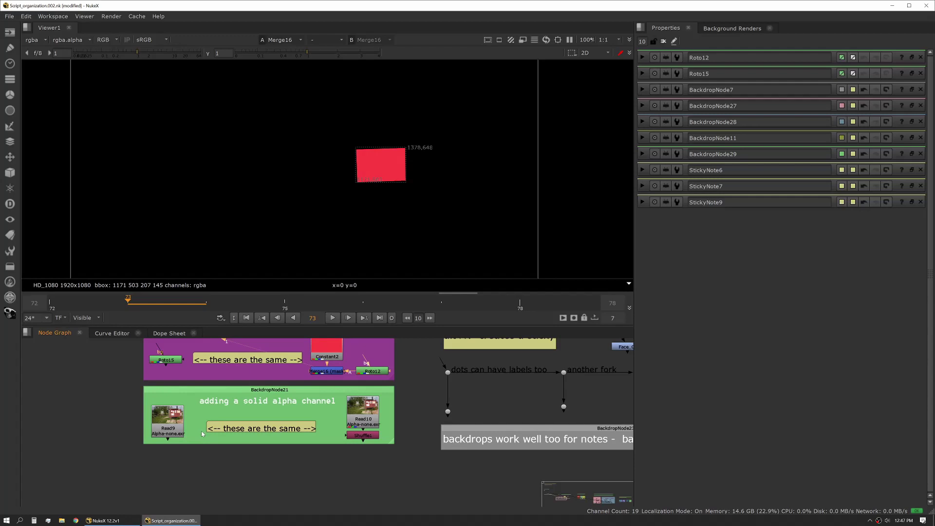
double_click(167, 428)
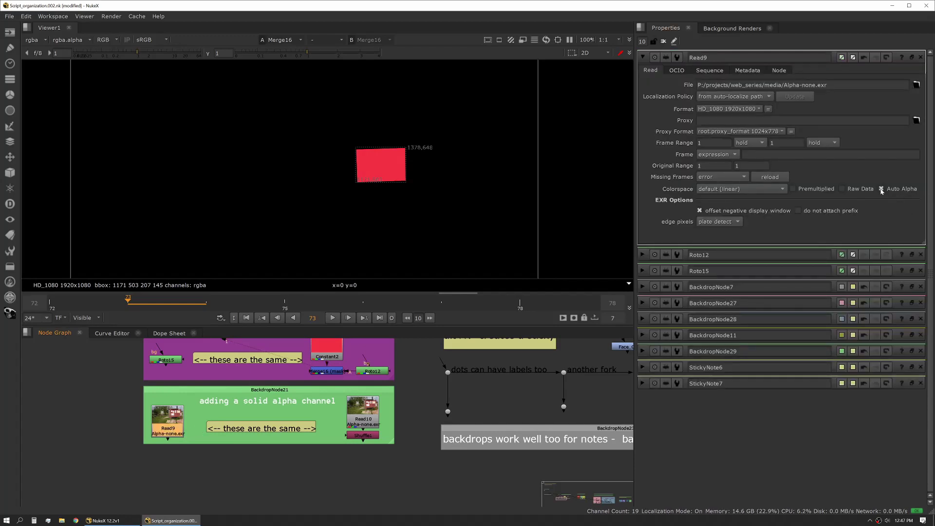
- View Shuffle1's Alpha-none.exr notice-board photo and reopen Read9's settings
left_click(371, 436)
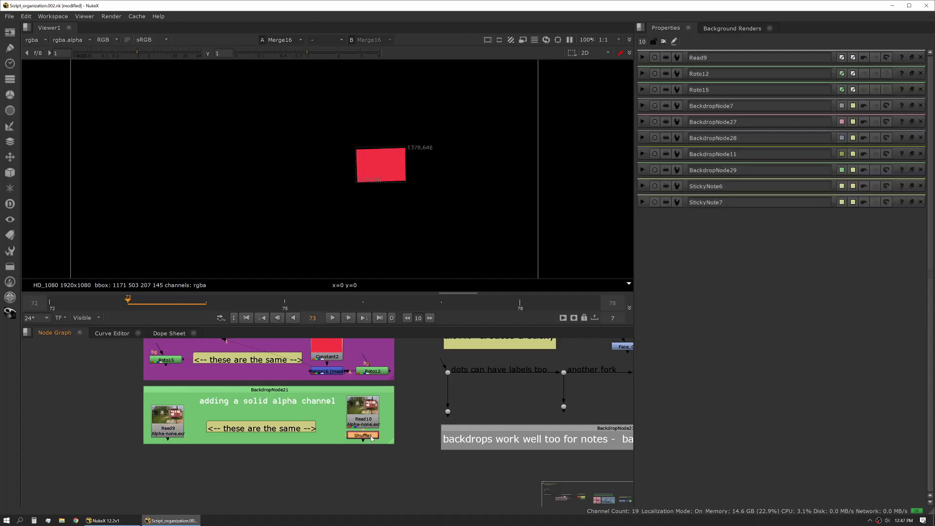
key("1")
scroll(309, 422, "down", 6)
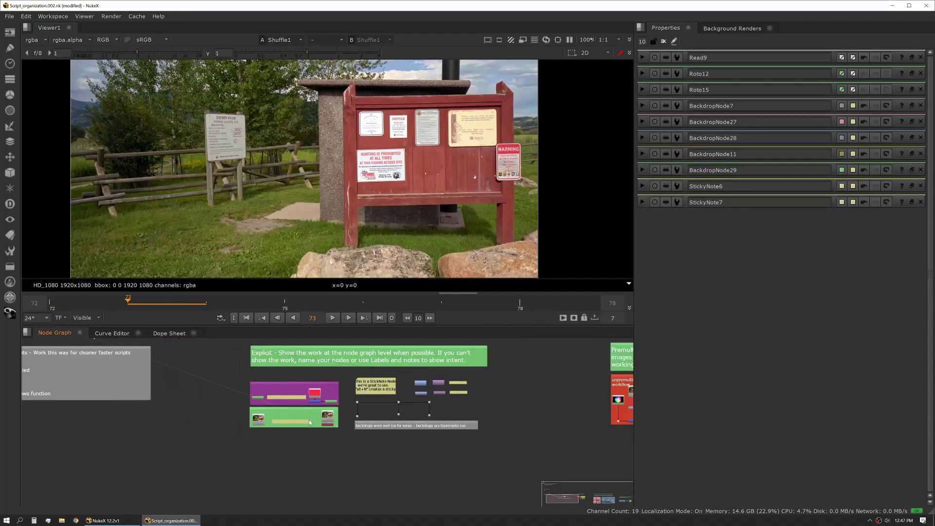
middle_click_drag(309, 422, 303, 421)
scroll(271, 428, "up", 3)
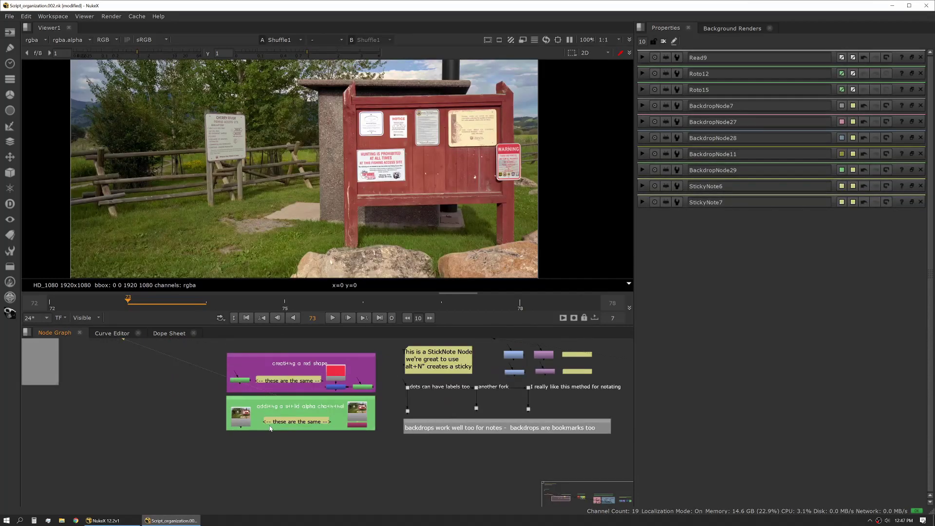
double_click(246, 419)
scroll(243, 418, "up", 4)
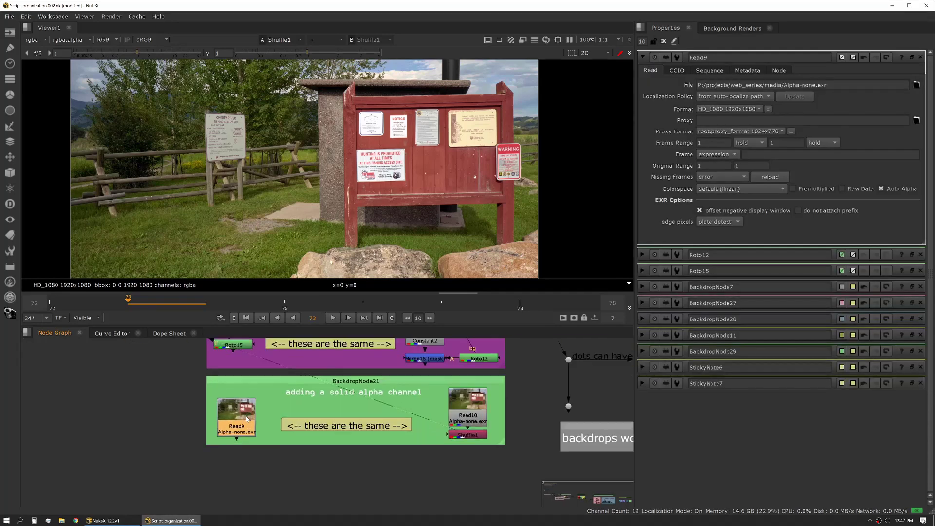
left_click_drag(243, 419, 242, 417)
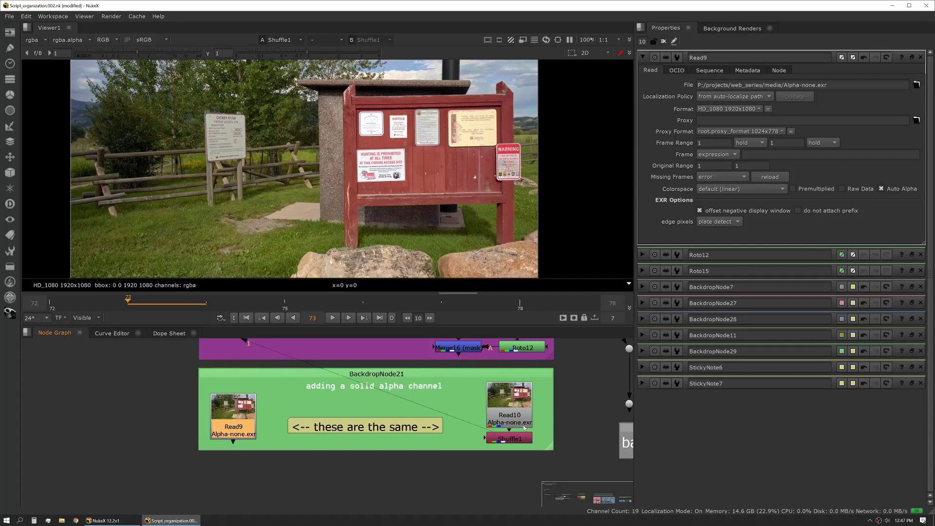
scroll(238, 435, "down", 4)
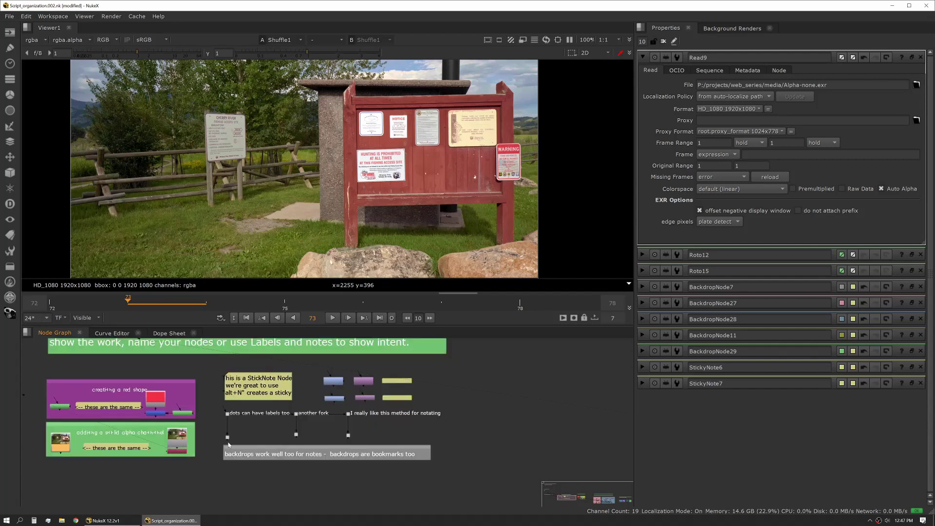
scroll(228, 444, "up", 3)
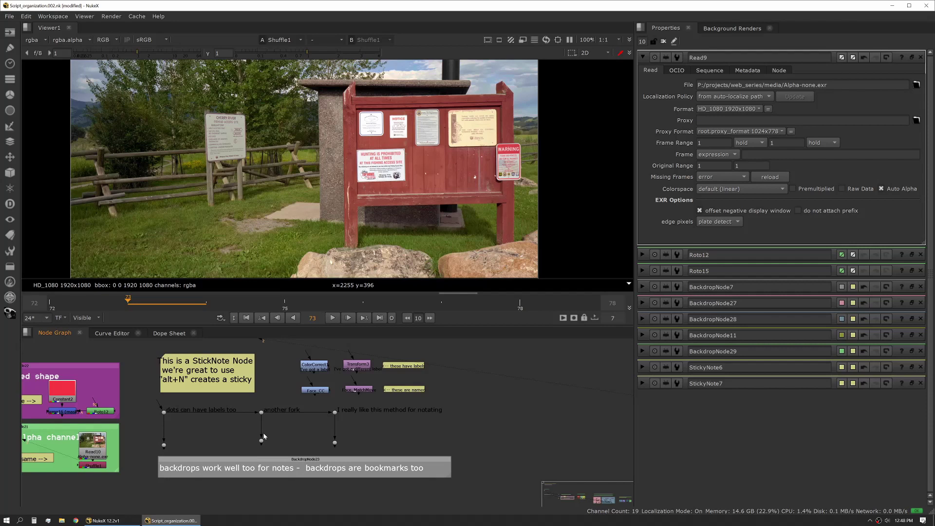
- Open the sticky note and BackdropNode23 settings and resize BackdropNode23
double_click(195, 371)
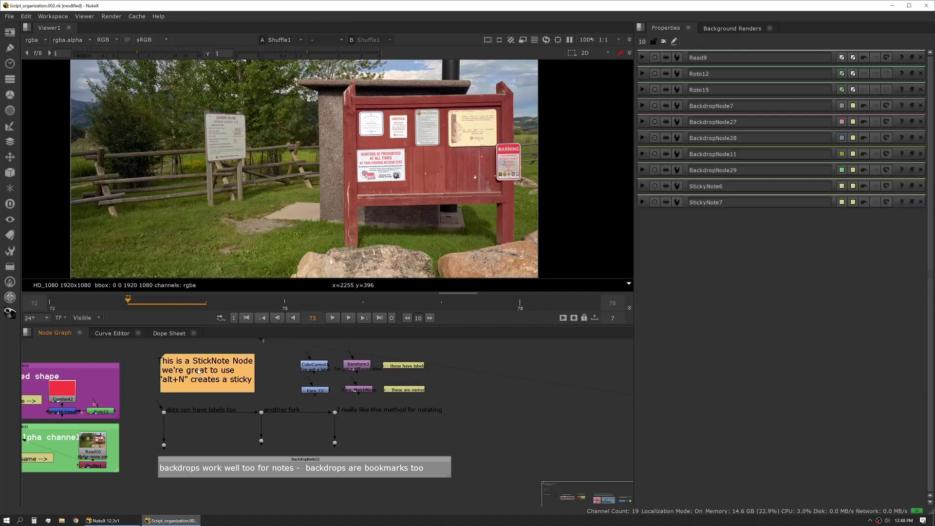
double_click(222, 462)
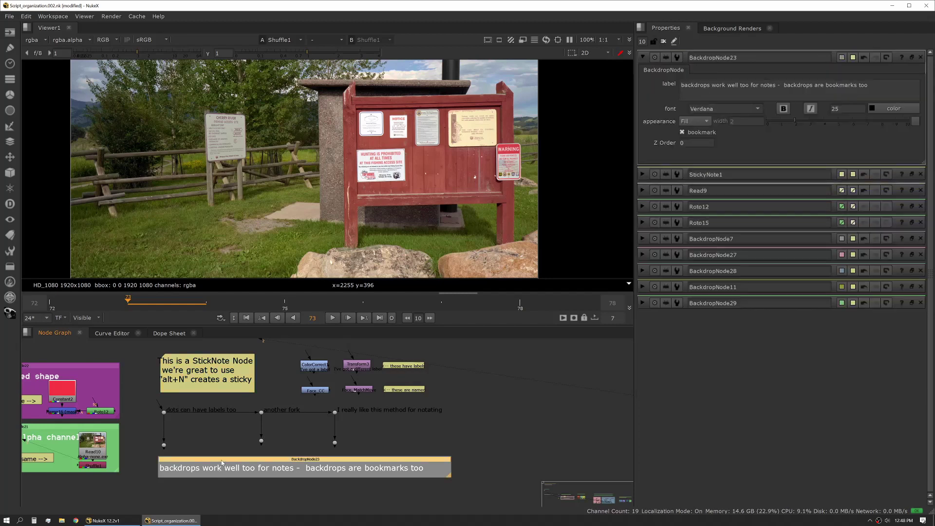
middle_click_drag(68, 378, 227, 386)
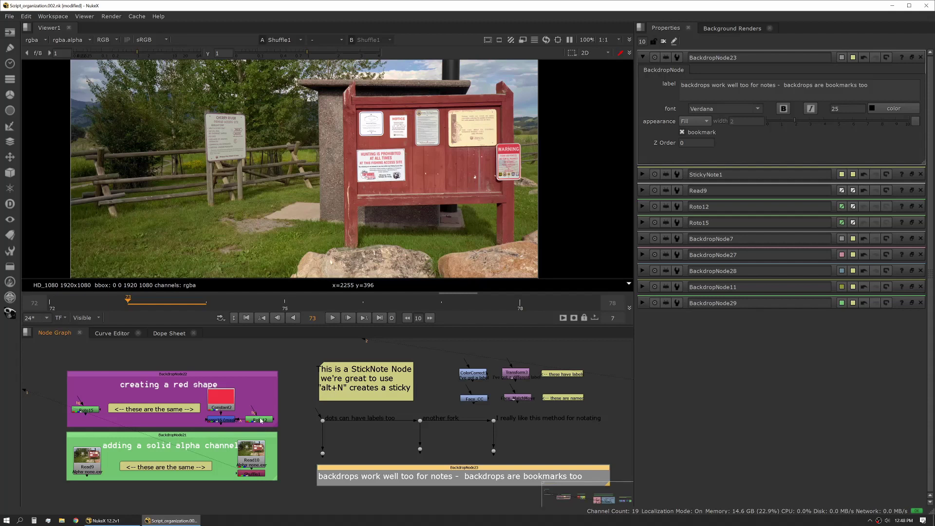
middle_click_drag(393, 435, 273, 415)
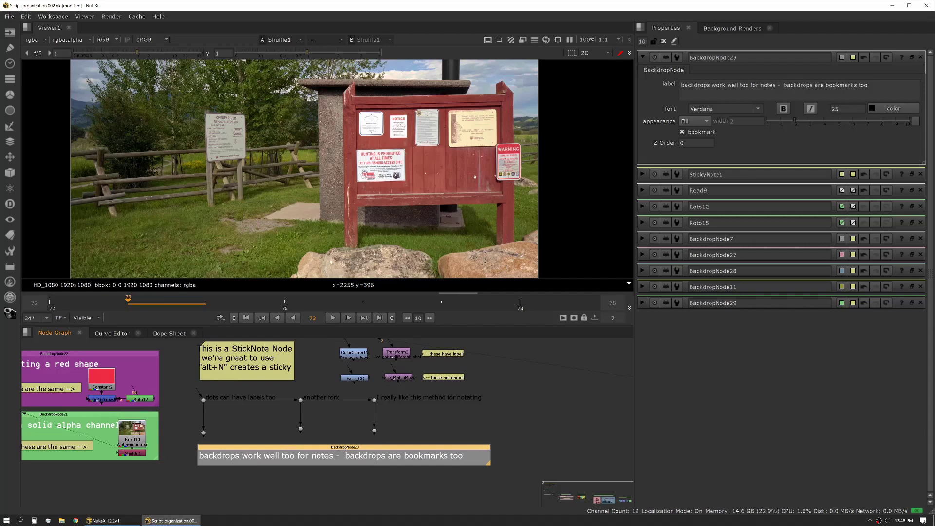
left_click_drag(492, 467, 472, 443)
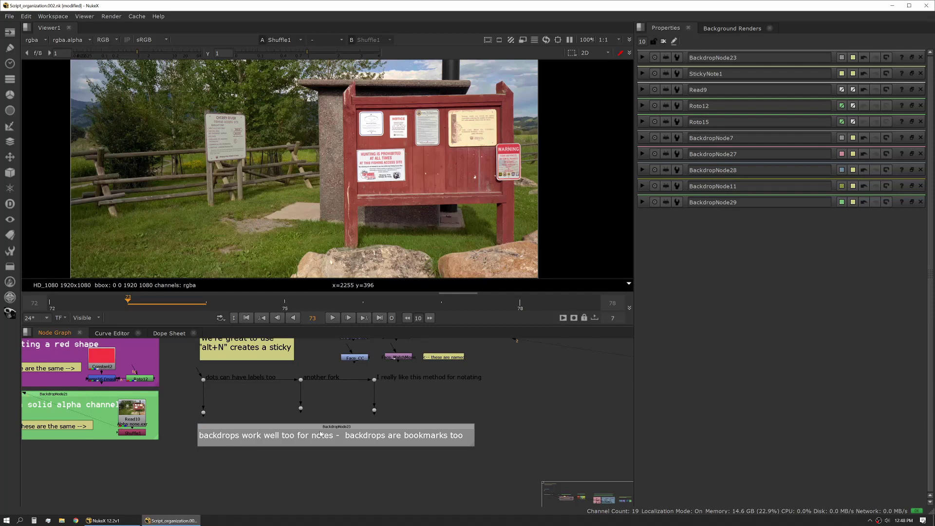
- Show StickyNote1's Verdana size-25 label settings and centre the labelled nodes
middle_click_drag(271, 386, 260, 429)
double_click(245, 397)
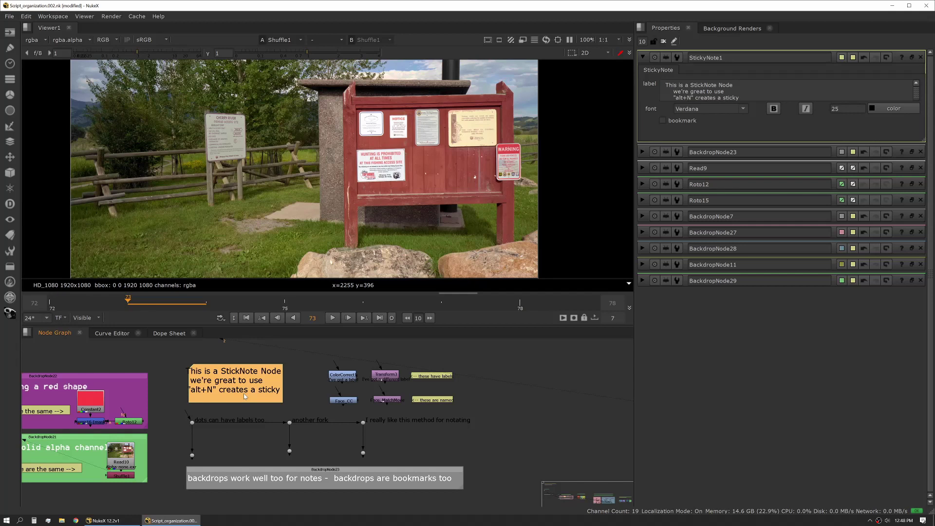
scroll(356, 395, "up", 1)
middle_click_drag(356, 395, 285, 395)
scroll(285, 395, "up", 1)
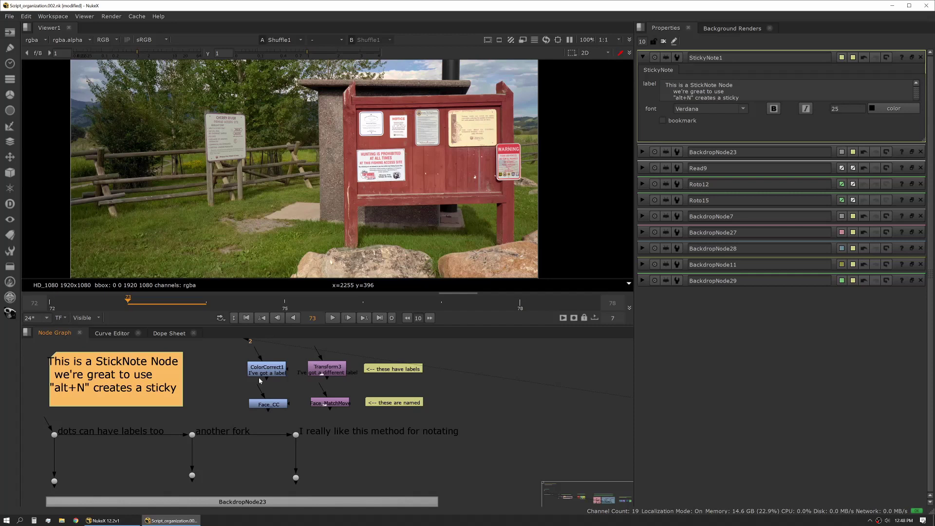
- Compare ColorCorrect1's 'I've got a label' properties with renamed Face_CC and Face_MatchMove
double_click(271, 376)
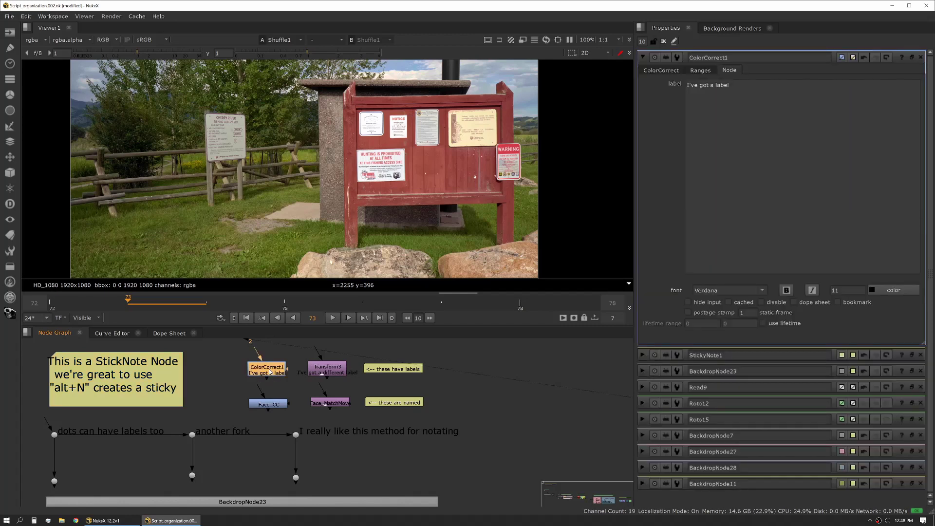
double_click(717, 58)
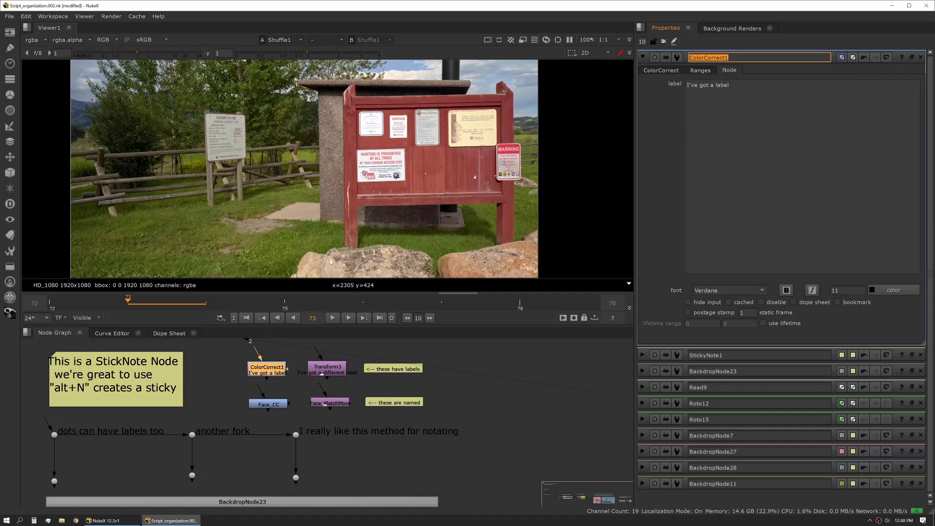
left_click(283, 414)
double_click(273, 405)
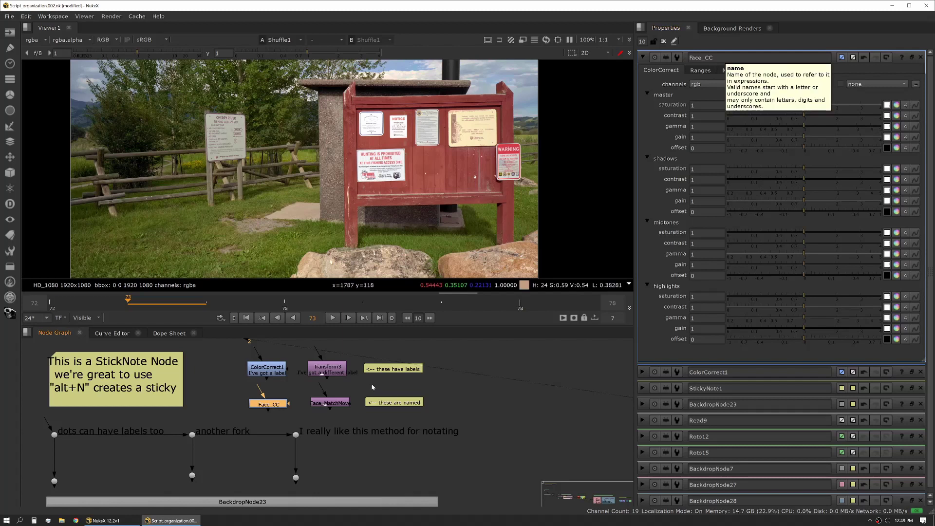
double_click(334, 404)
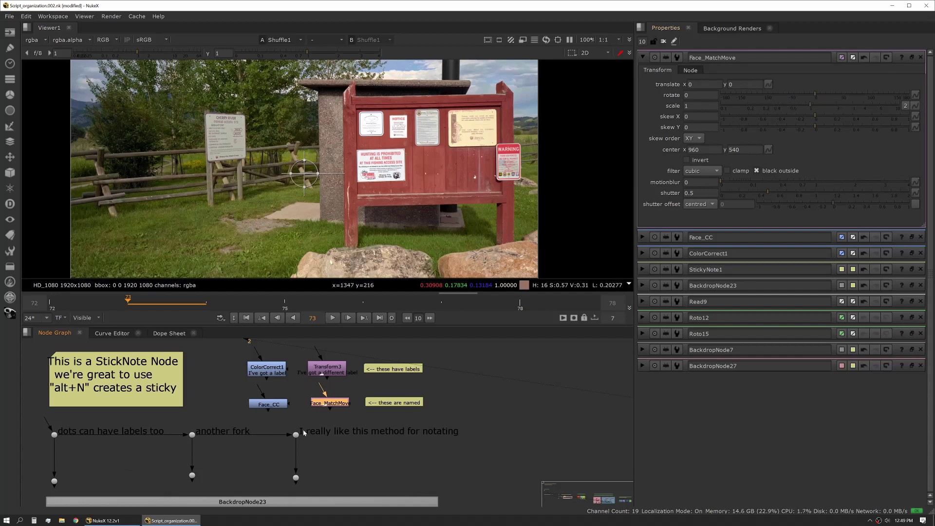
scroll(304, 432, "up", 2)
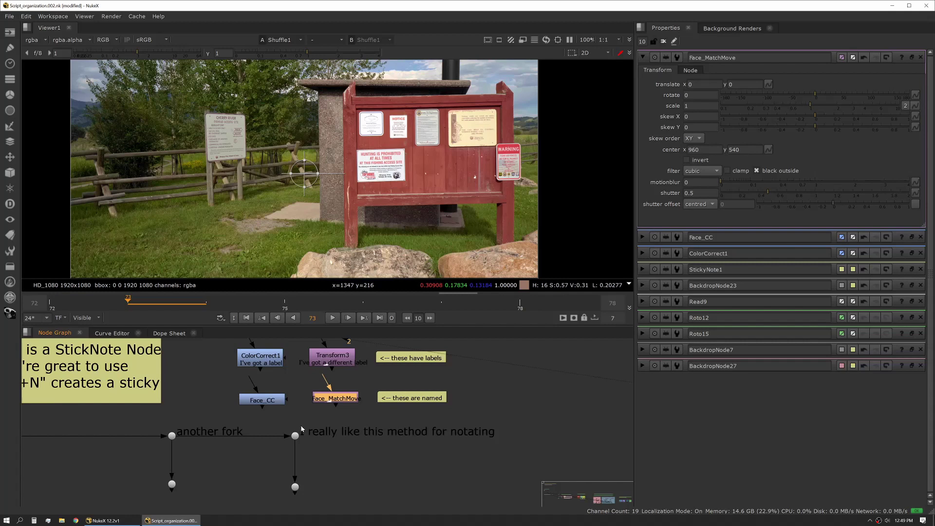
scroll(301, 428, "down", 1)
- Reopen ColorCorrect1 and look through its ColorCorrect and Node tab settings
double_click(270, 371)
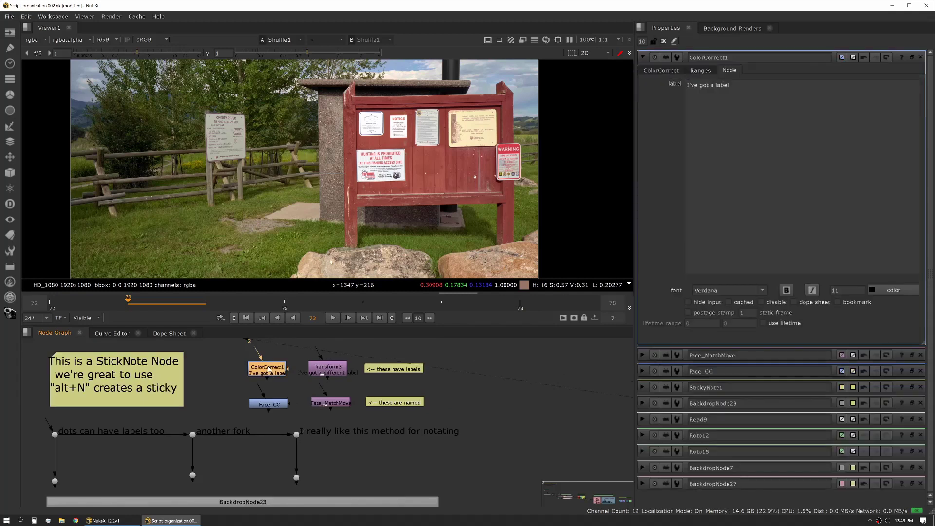
left_click(658, 70)
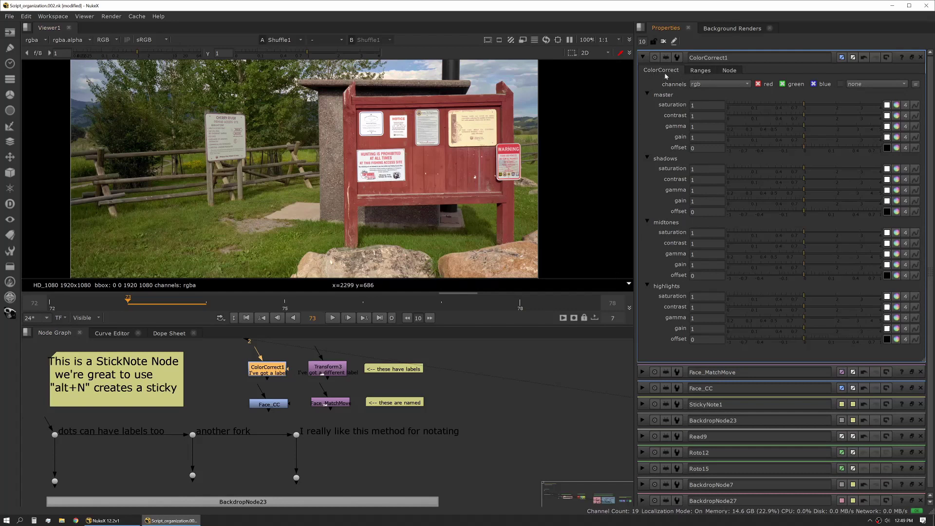
left_click(733, 71)
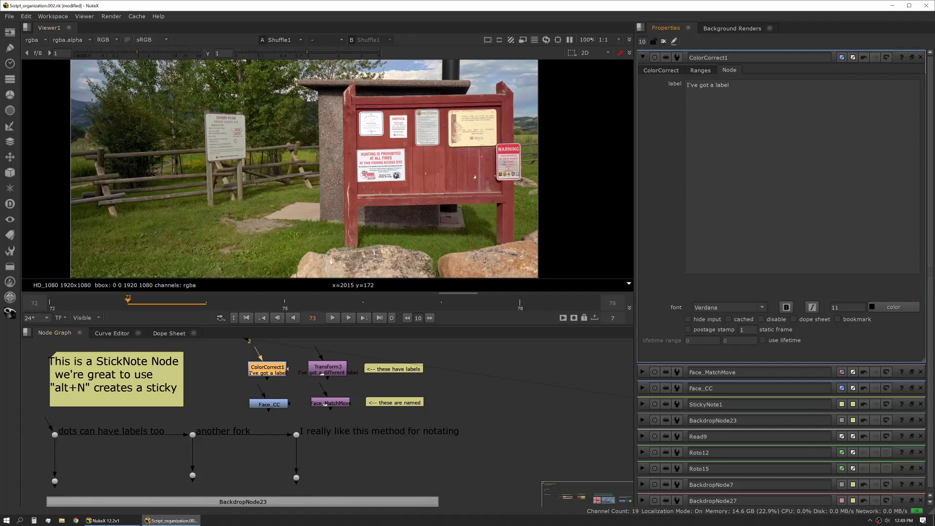
- Add label lines 'asdfasdf' and 'asdfsdf', delete them, and deselect ColorCorrect1
key("Return")
type("asdfasdf")
key("Return")
type("asdfsdf")
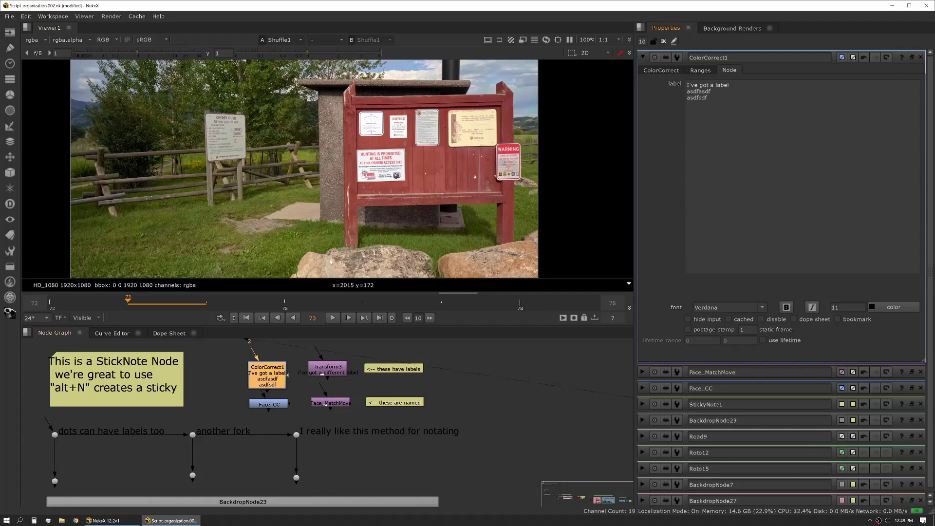
key("BackSpace")
key("BackSpace")
key("BackSpace")
key("BackSpace")
key("BackSpace")
key("BackSpace")
key("BackSpace")
key("BackSpace")
key("BackSpace")
key("BackSpace")
key("BackSpace")
key("BackSpace")
key("BackSpace")
key("BackSpace")
key("BackSpace")
key("BackSpace")
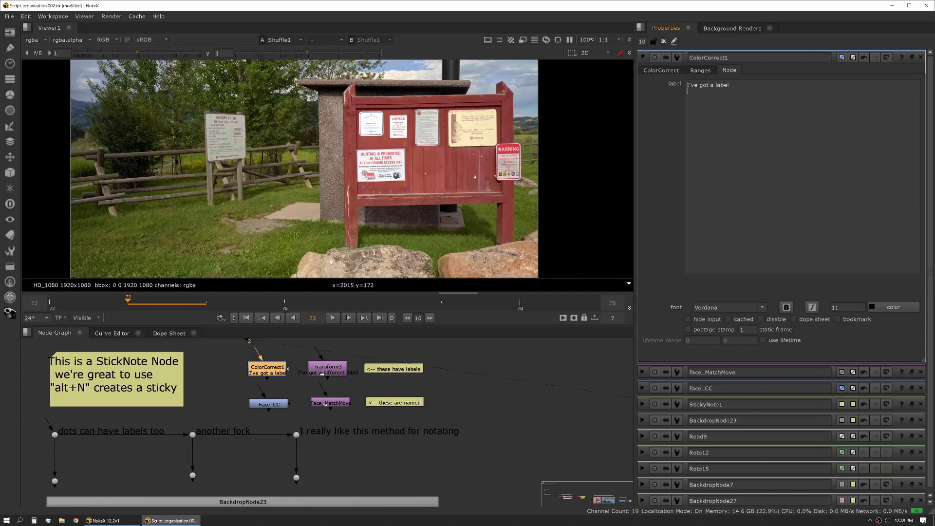
left_click(453, 354)
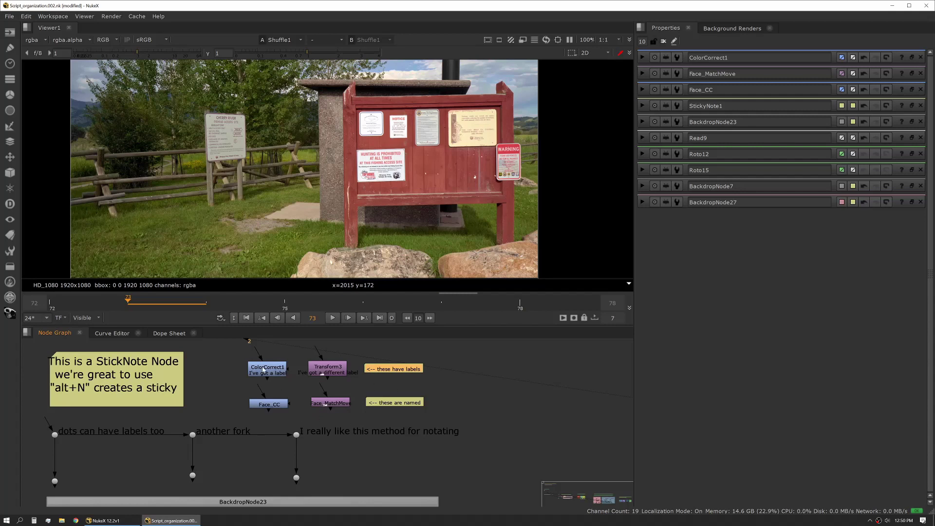
- Open Dot9's properties, then drop a new dot on the pipe below and delete it
middle_click_drag(86, 444, 165, 408)
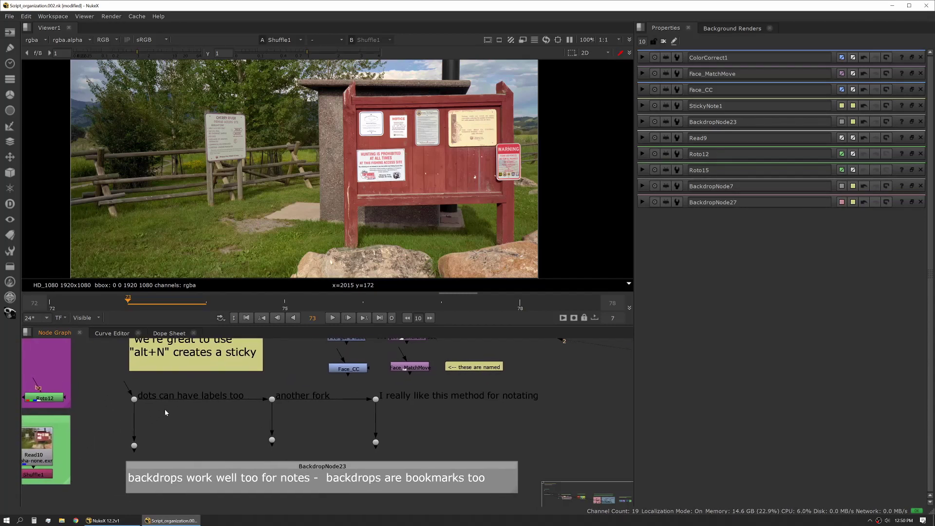
double_click(134, 399)
left_click(219, 433)
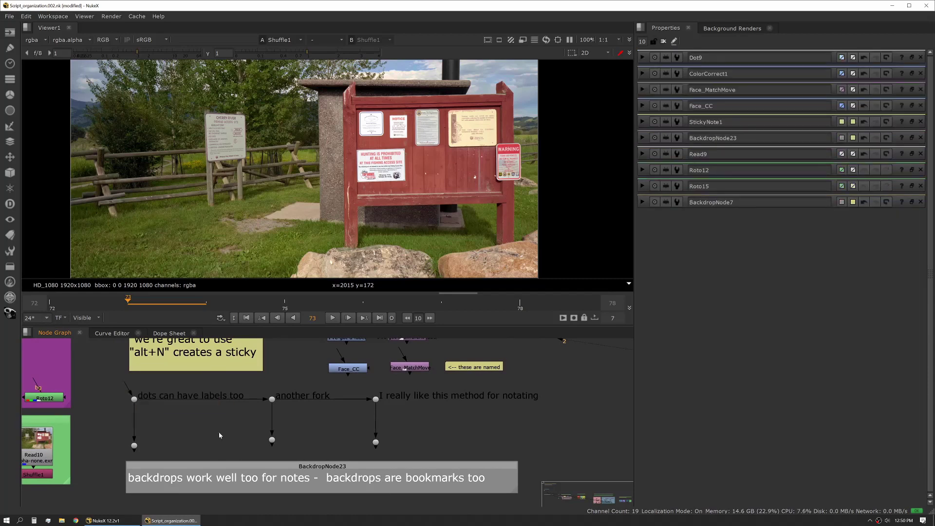
key(".")
left_click_drag(220, 438, 122, 423)
key("Delete")
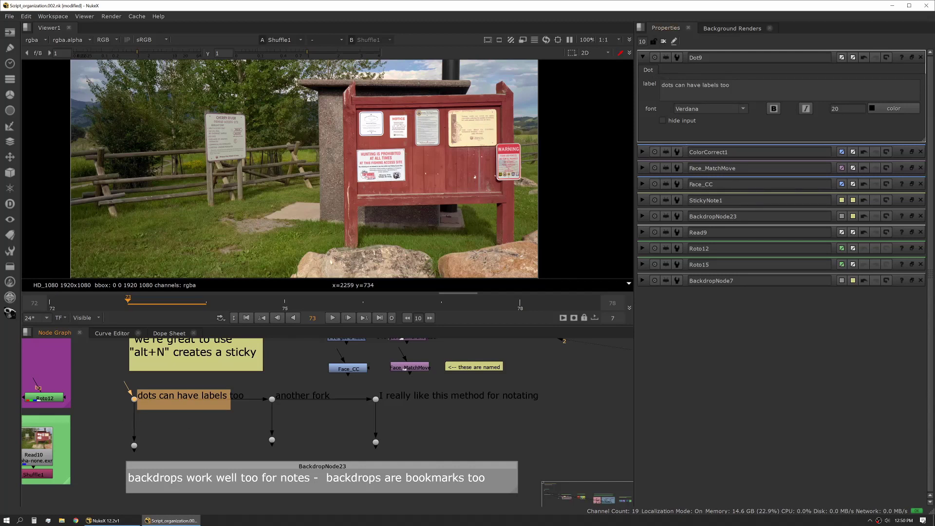
- Trim Dot9's label to 'dots can have label' and zoom out over the Explicit graph
left_click(662, 92)
key("BackSpace")
key("BackSpace")
key("BackSpace")
key("BackSpace")
key("BackSpace")
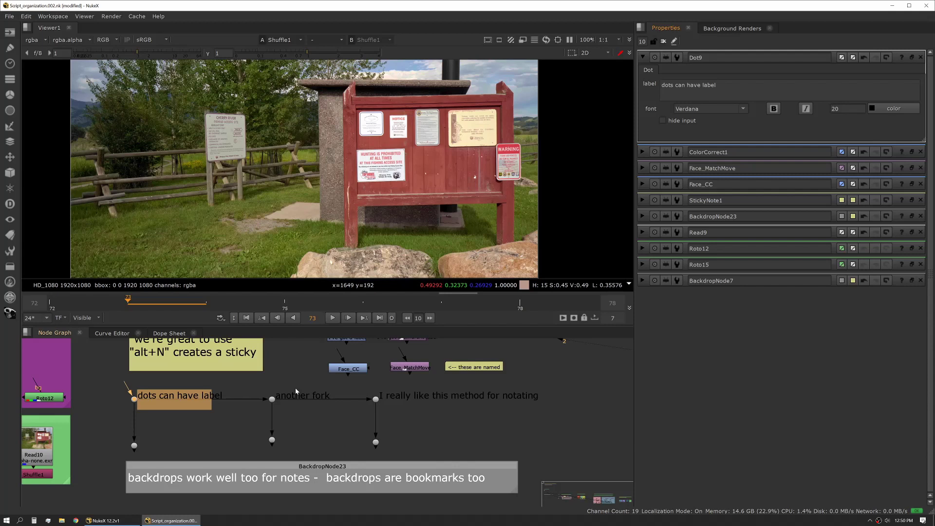
middle_click_drag(235, 429, 251, 390)
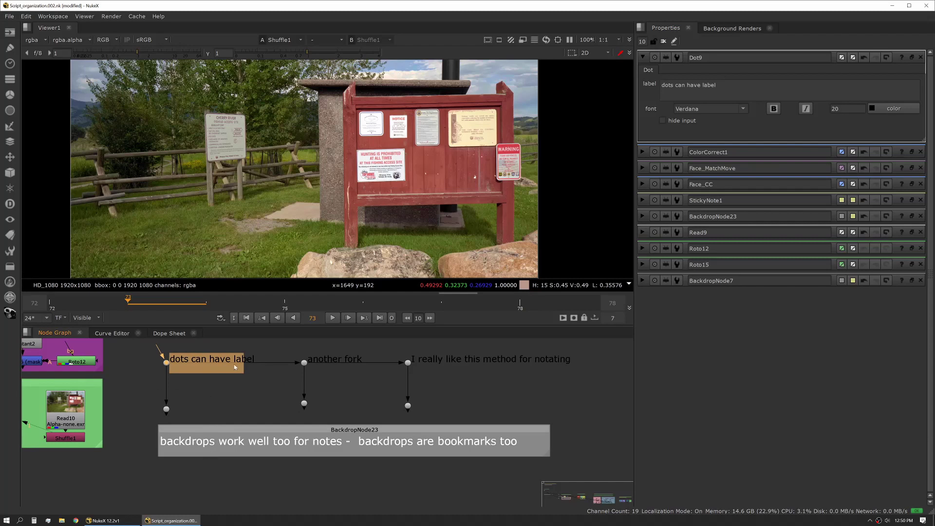
middle_click_drag(331, 400, 317, 405)
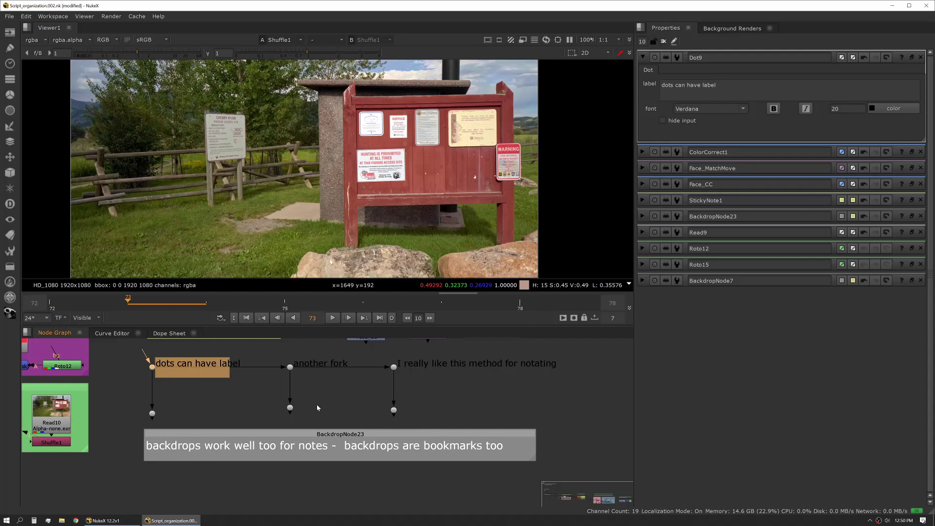
scroll(316, 407, "down", 5)
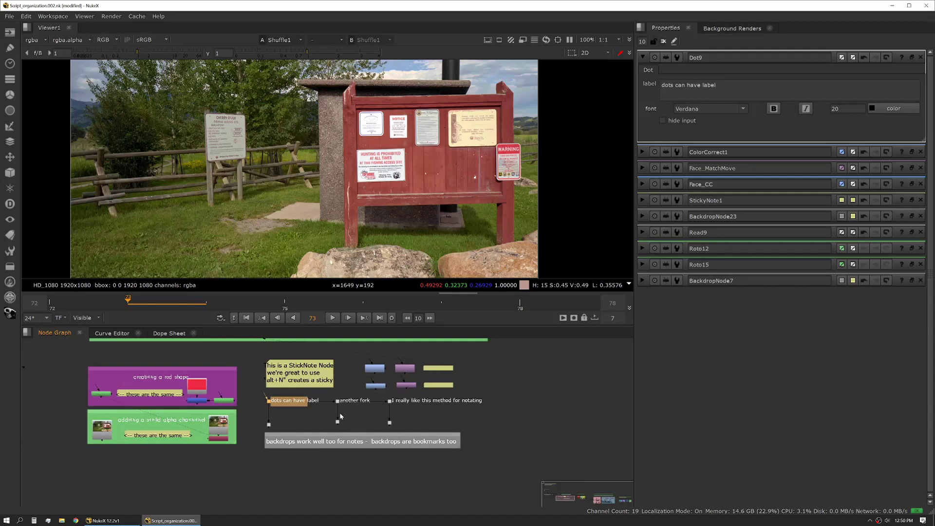
scroll(353, 430, "down", 3)
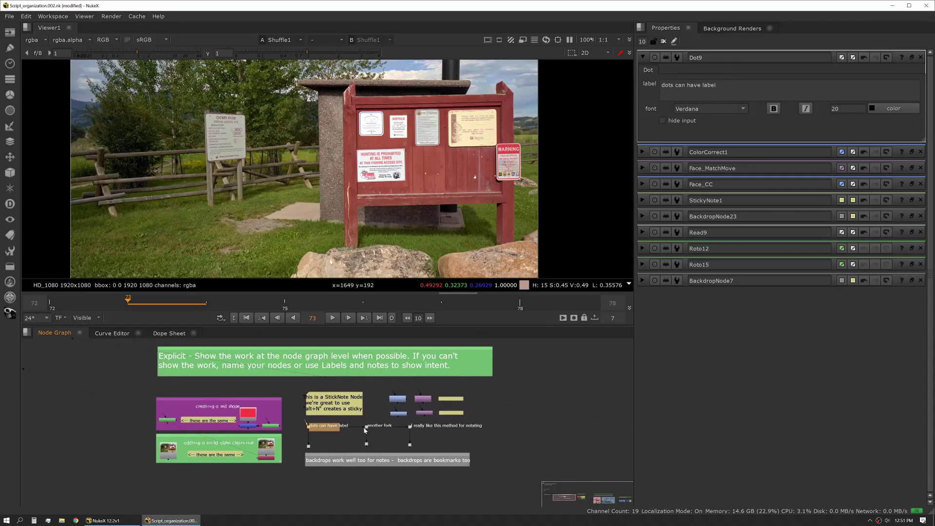